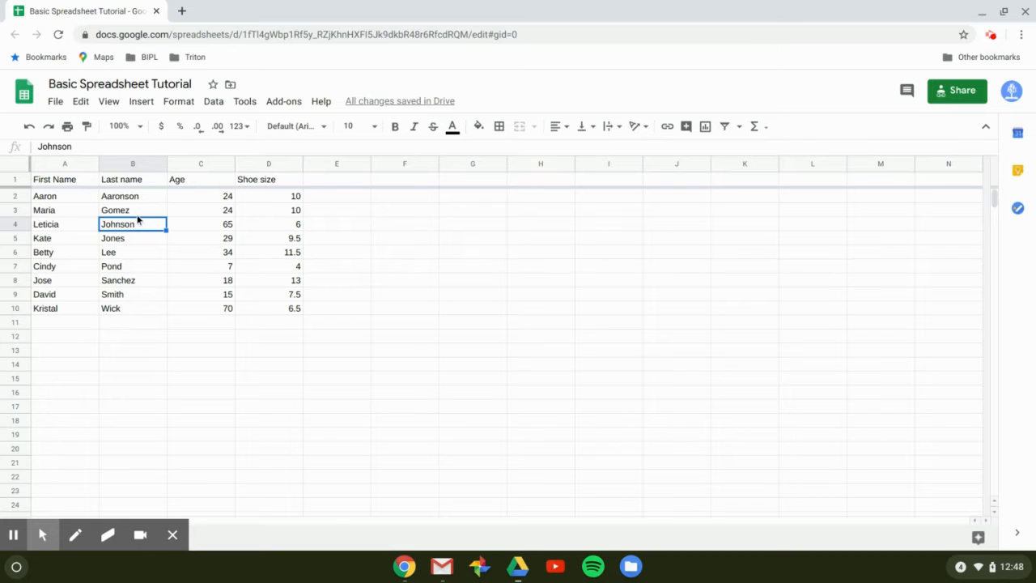
- Insert a blank column immediately to the right of the Last name column
{"action": "left_click", "coordinate": [134, 179]}
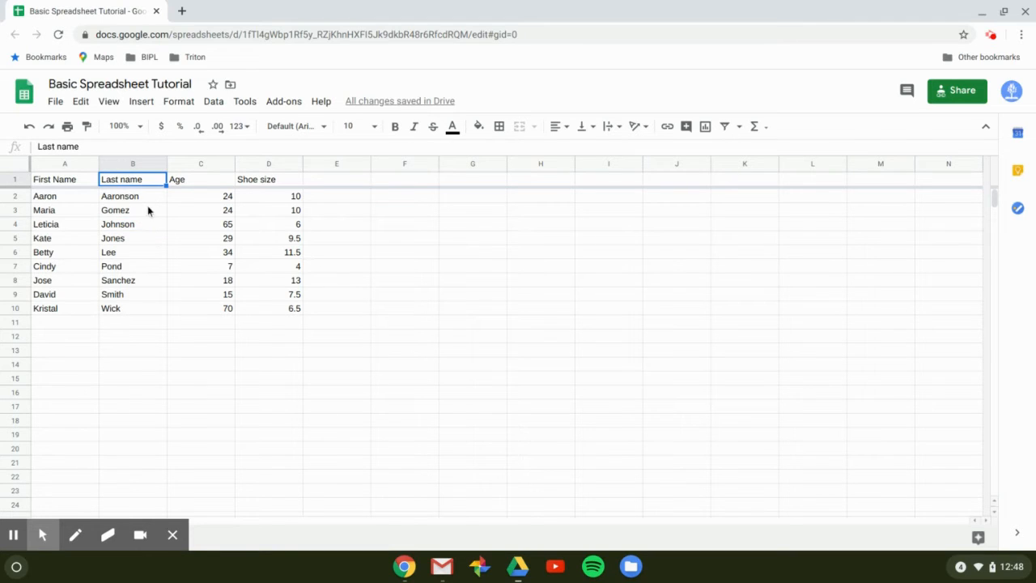
{"action": "left_click", "coordinate": [188, 181]}
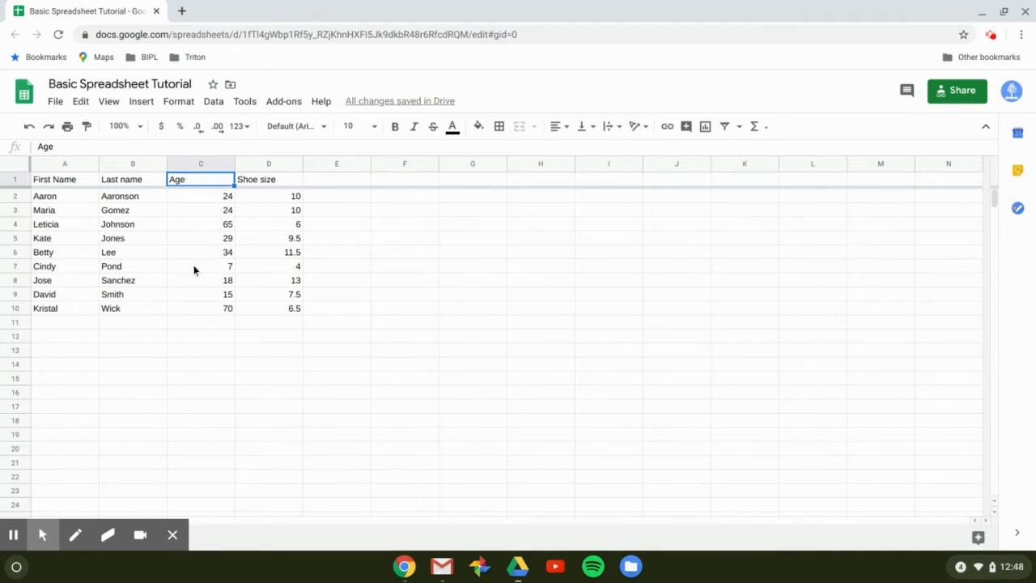
{"action": "left_click", "coordinate": [125, 227]}
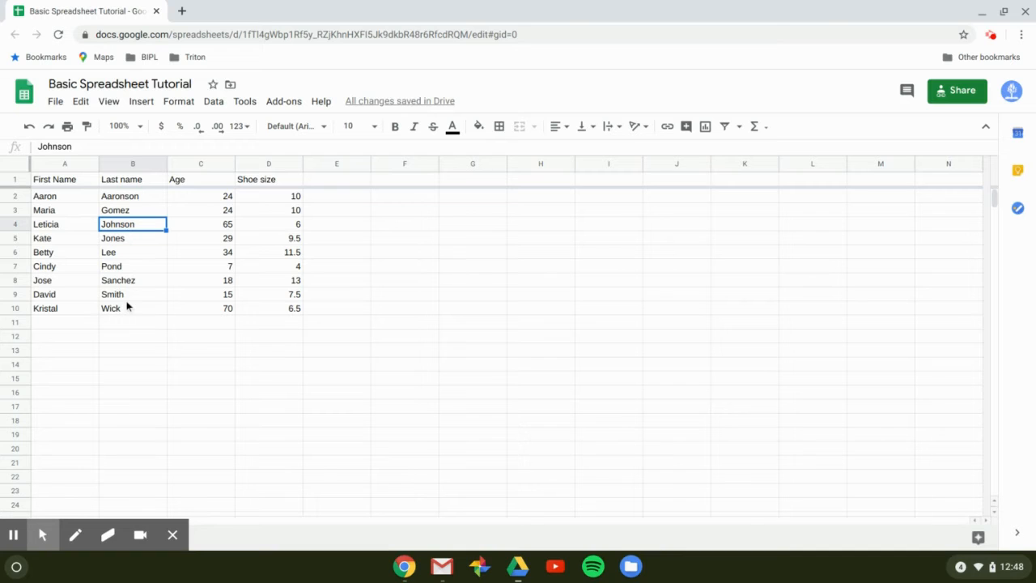
{"action": "left_click", "coordinate": [142, 102]}
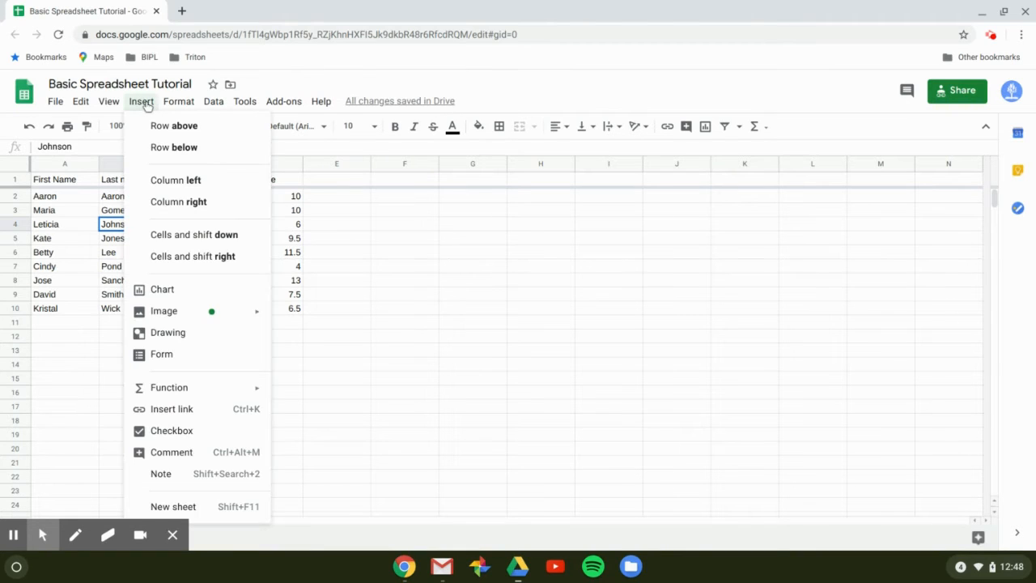
{"action": "left_click", "coordinate": [179, 202]}
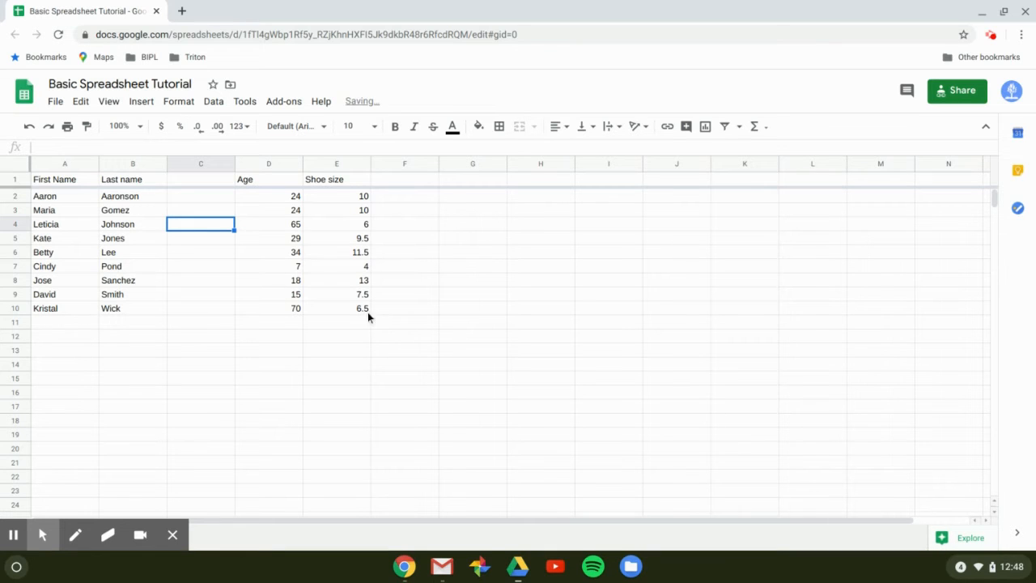
{"action": "left_click", "coordinate": [181, 183]}
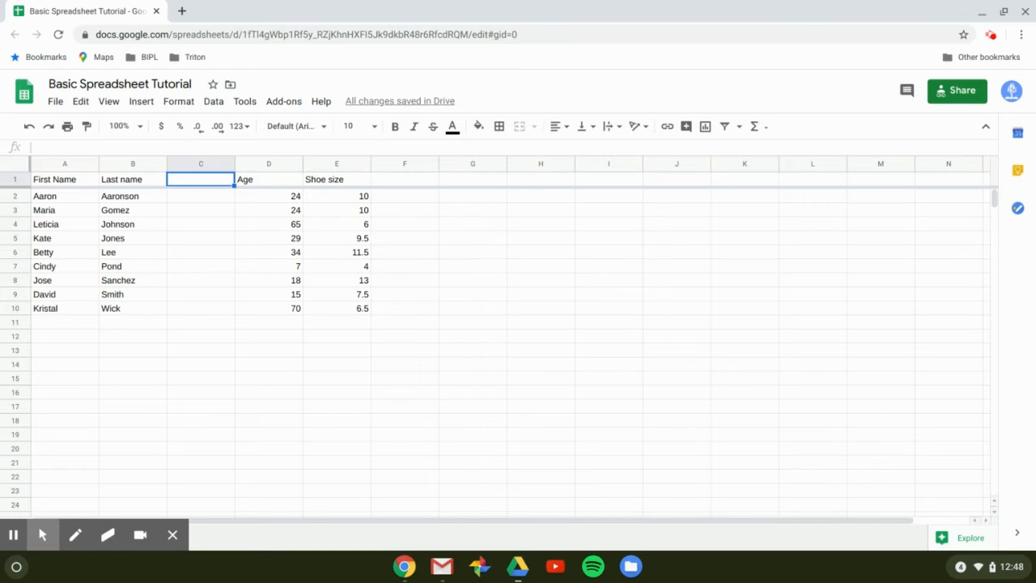
{"action": "left_click", "coordinate": [267, 224]}
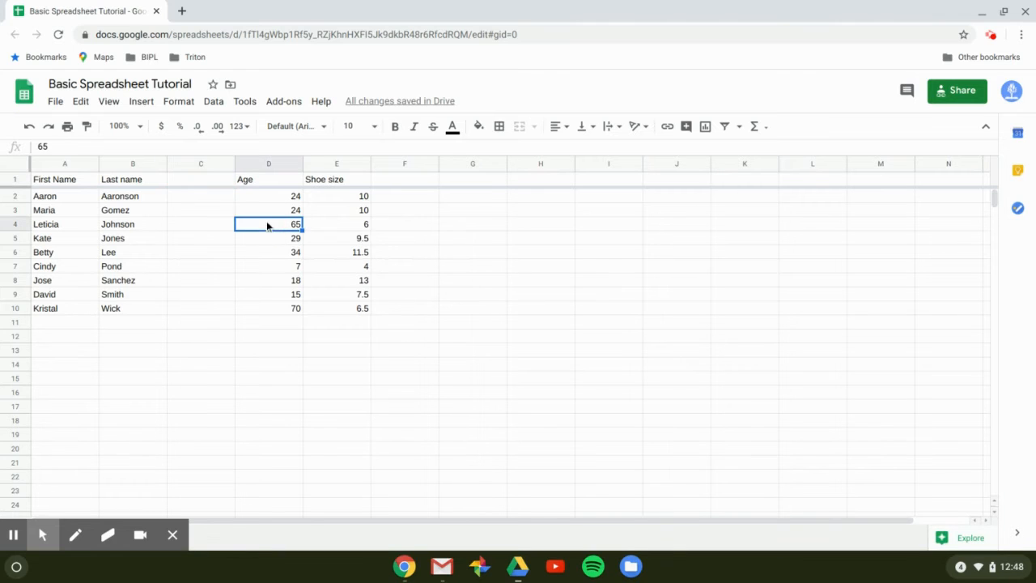
{"action": "left_click", "coordinate": [140, 102]}
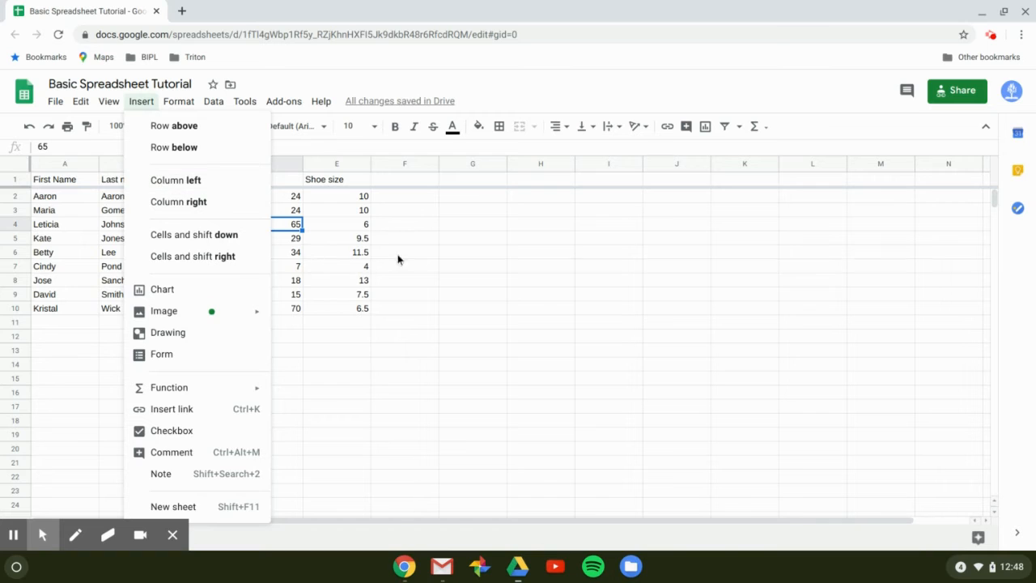
{"action": "left_click", "coordinate": [432, 257]}
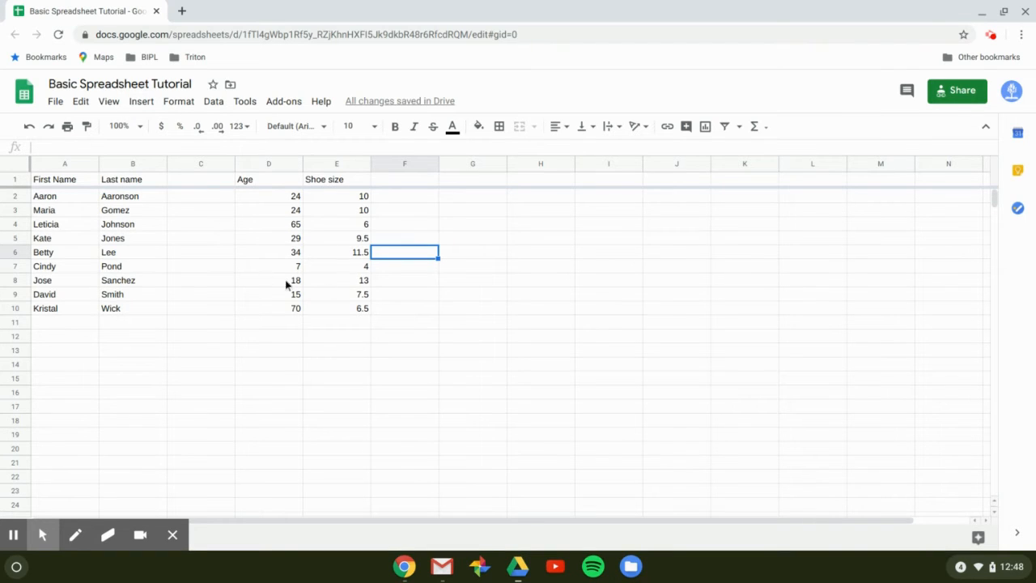
{"action": "left_click", "coordinate": [261, 180]}
{"action": "left_click", "coordinate": [346, 179]}
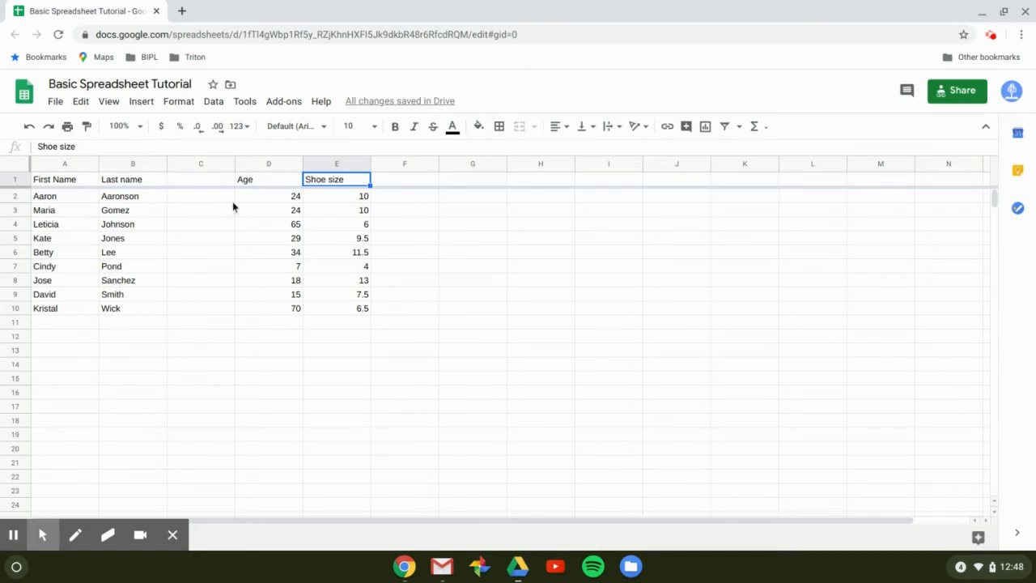
- Enter the header Email in cell C1 of the blank column
{"action": "left_click", "coordinate": [180, 184]}
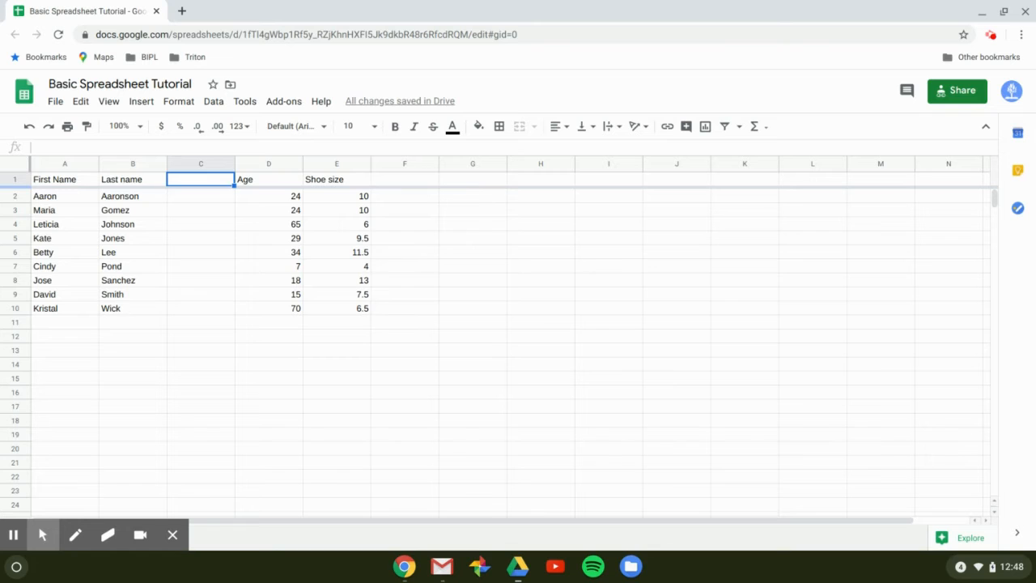
{"action": "type", "text": "Email"}
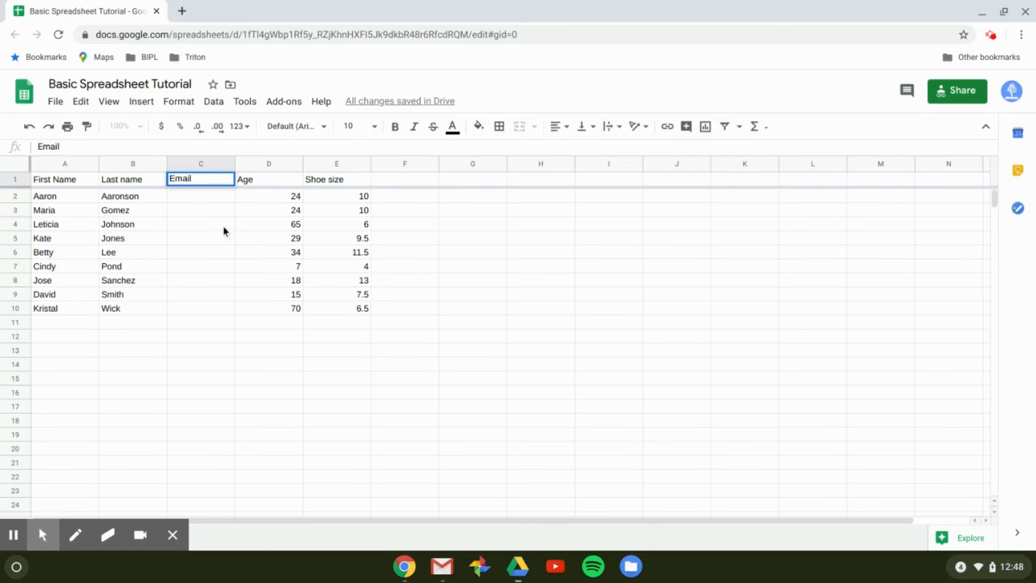
{"action": "left_click", "coordinate": [192, 310]}
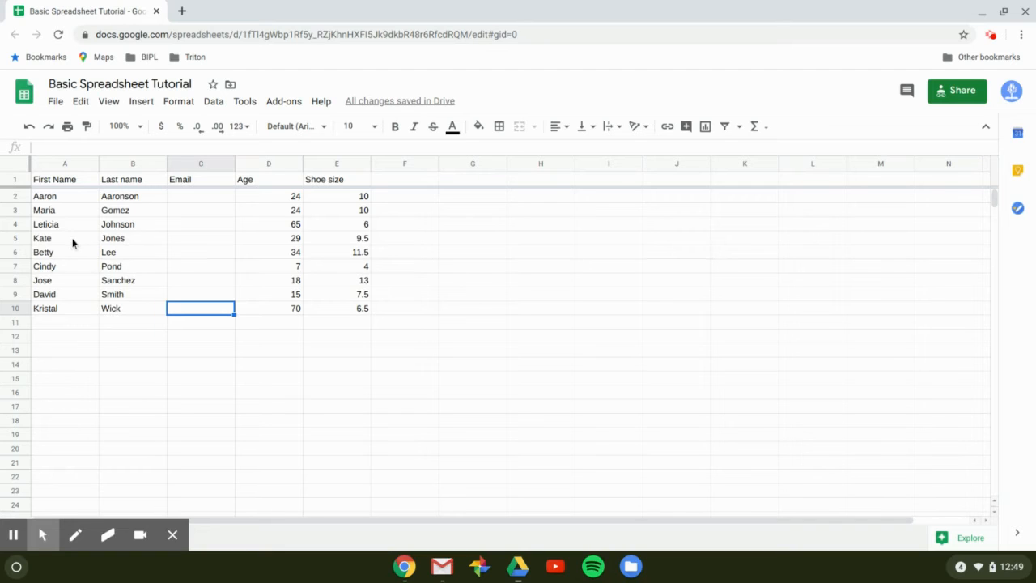
- Insert a blank row below row 5 and enter the person's last name in cell B6
{"action": "left_click", "coordinate": [132, 241]}
{"action": "left_click", "coordinate": [122, 255]}
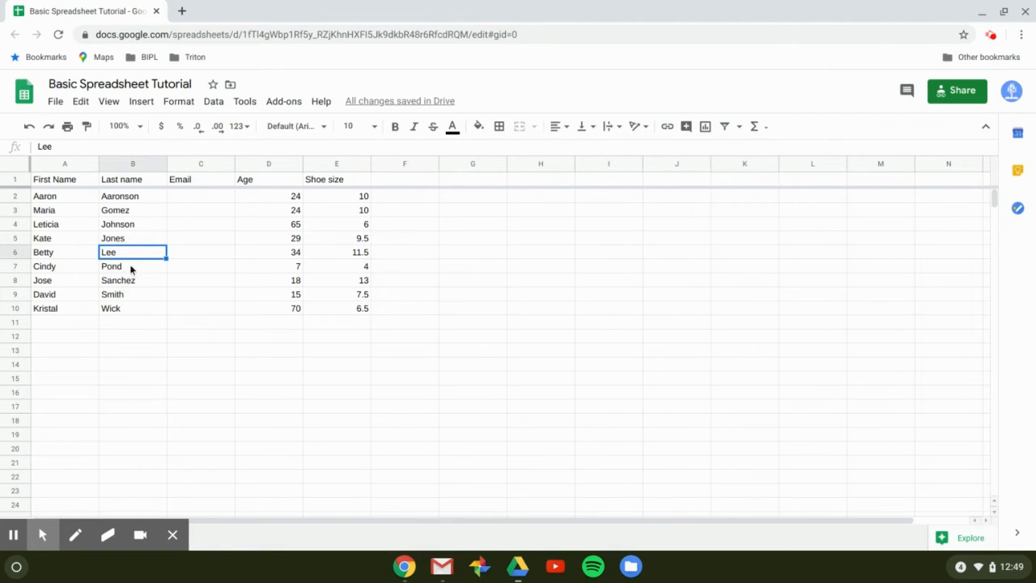
{"action": "left_click", "coordinate": [81, 238]}
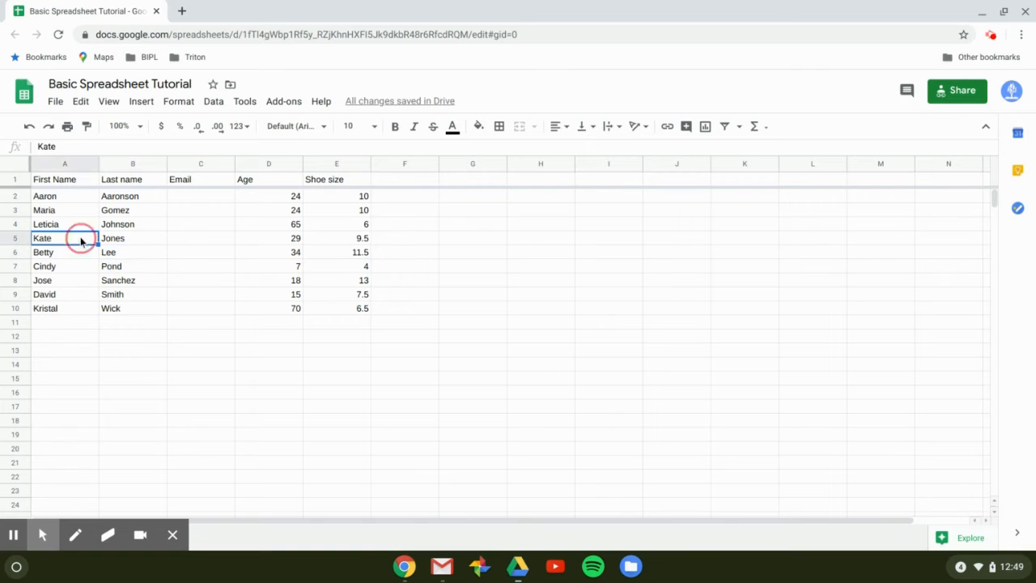
{"action": "left_click", "coordinate": [138, 240]}
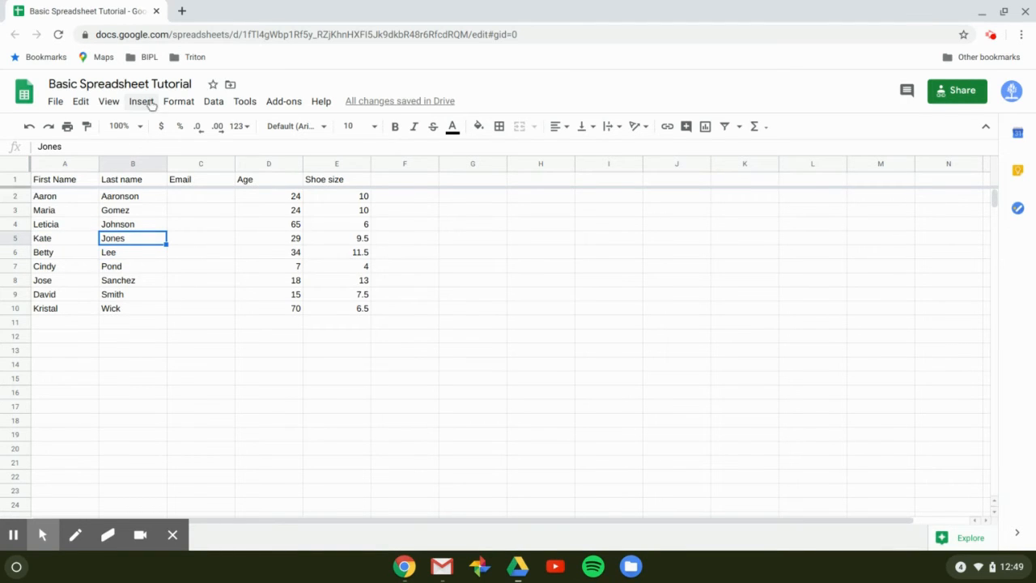
{"action": "left_click", "coordinate": [145, 102]}
{"action": "left_click", "coordinate": [173, 148]}
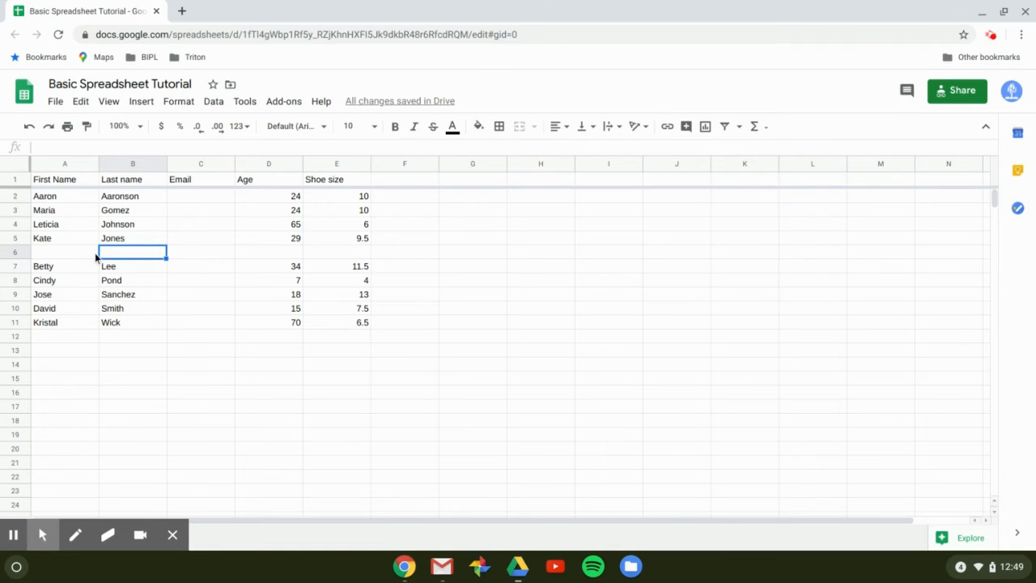
{"action": "type", "text": "Kipp"}
{"action": "left_click", "coordinate": [54, 241]}
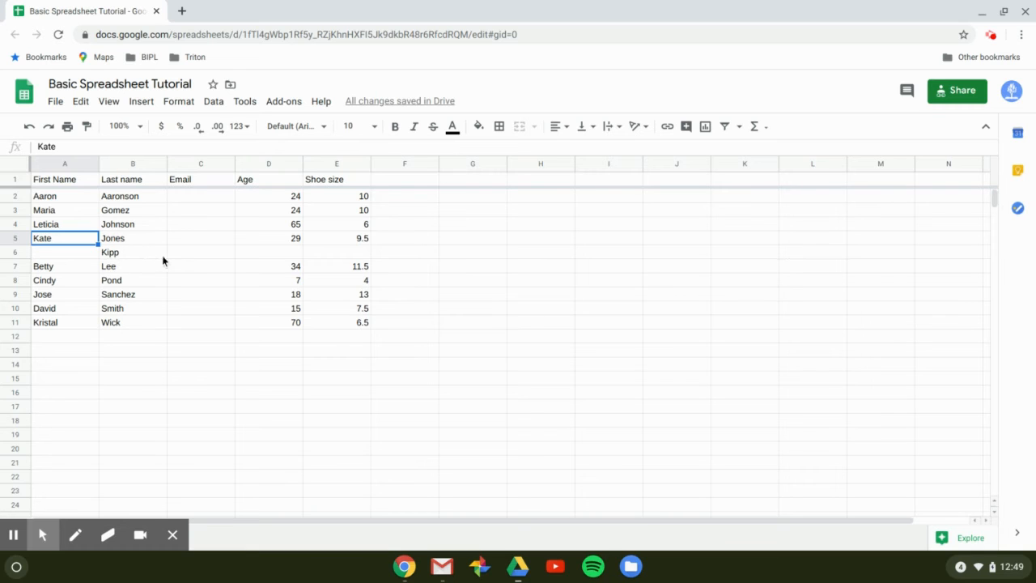
- Insert one blank column to the right of the Email column
{"action": "left_click", "coordinate": [207, 166]}
{"action": "right_click", "coordinate": [207, 166]}
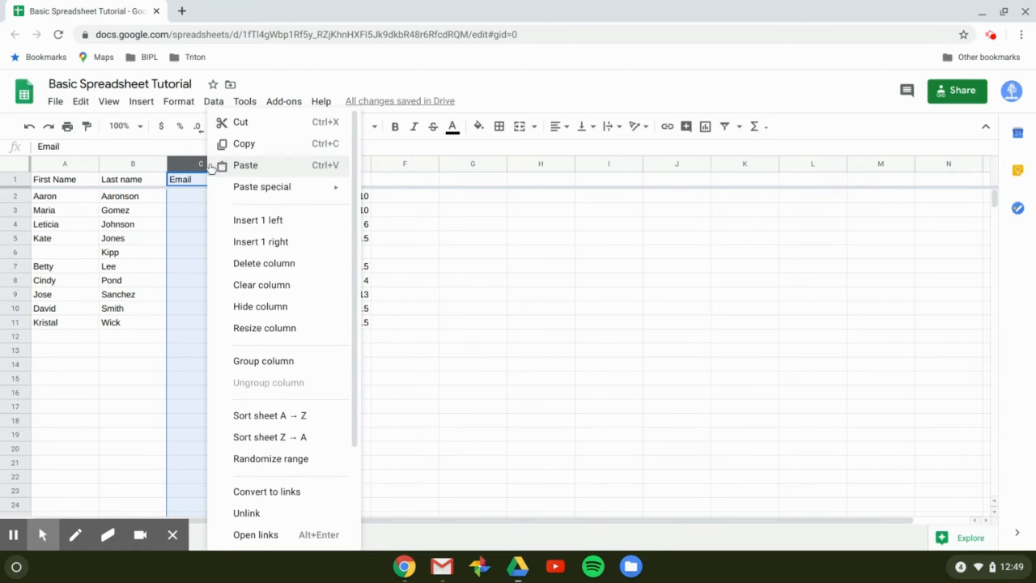
{"action": "left_click", "coordinate": [268, 243]}
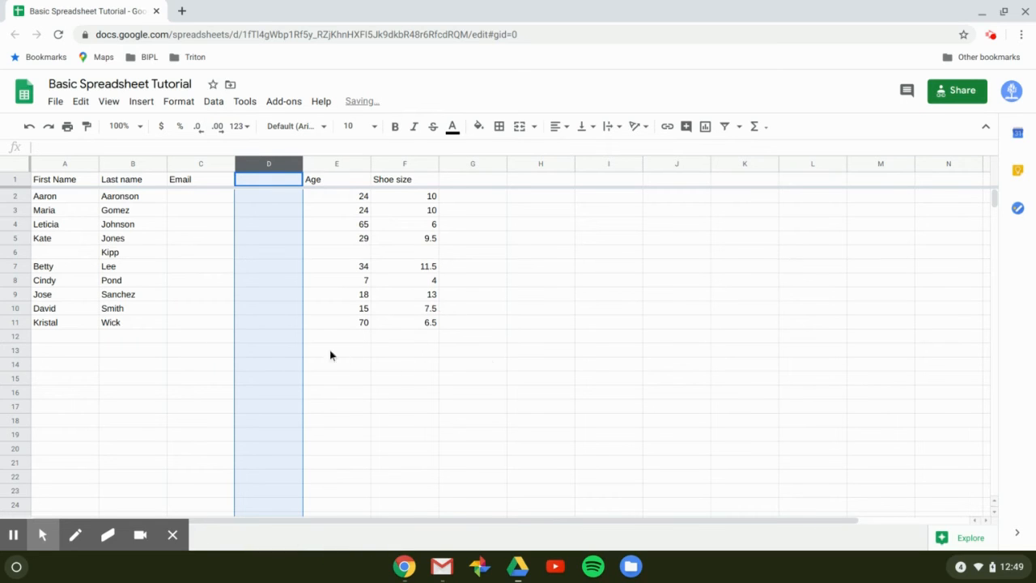
- Insert one blank row directly below row 6
{"action": "left_click", "coordinate": [15, 253]}
{"action": "right_click", "coordinate": [15, 252]}
{"action": "left_click", "coordinate": [86, 264]}
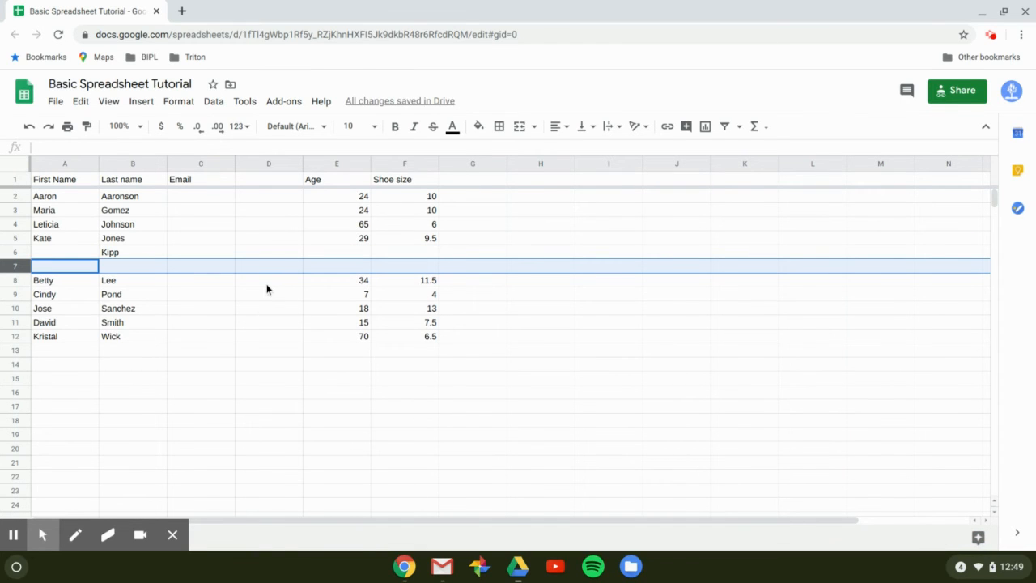
- Set the width of the Email column to 200 pixels
{"action": "right_click", "coordinate": [214, 165]}
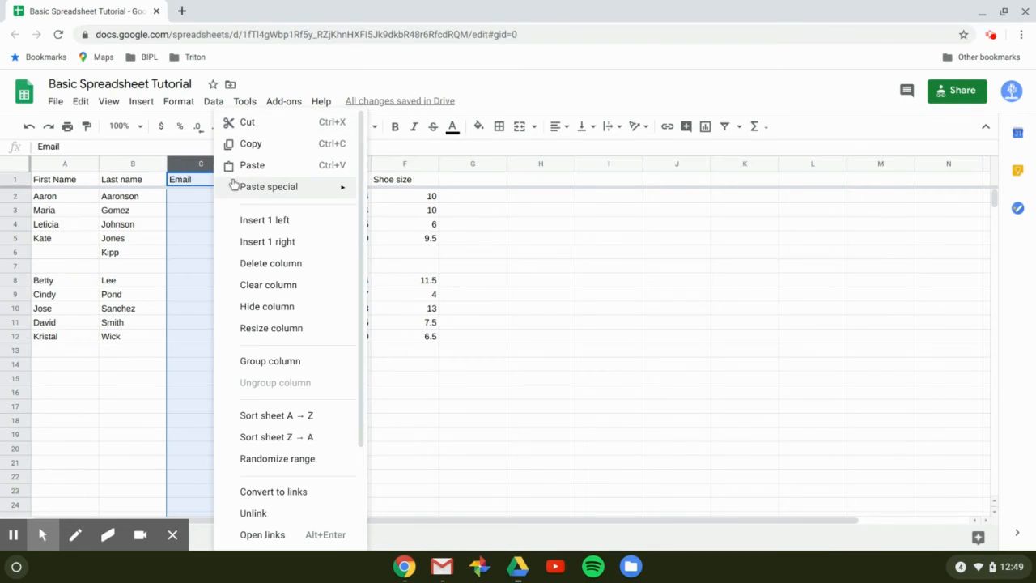
{"action": "left_click", "coordinate": [269, 327]}
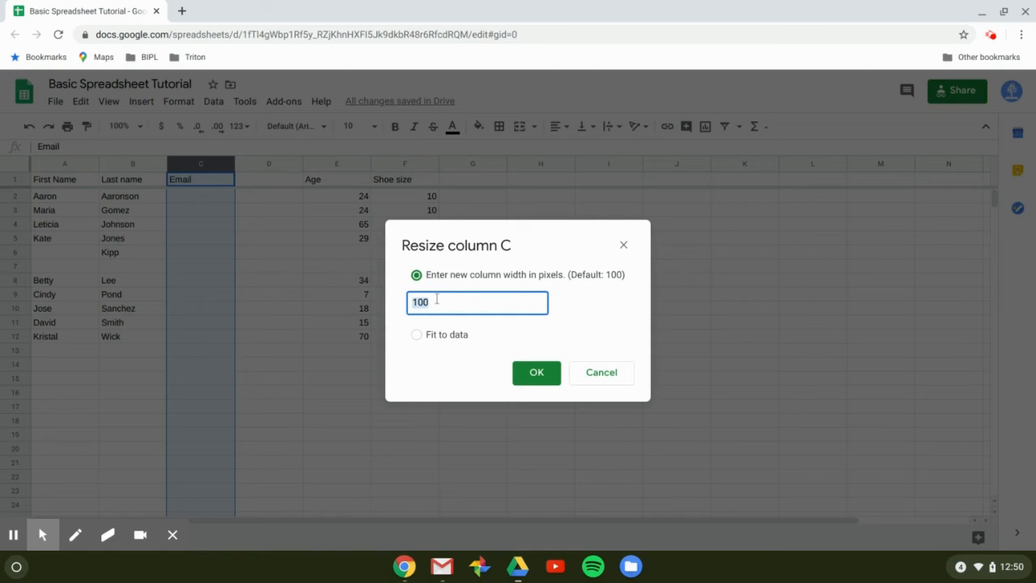
{"action": "type", "text": "200"}
{"action": "left_click", "coordinate": [538, 373]}
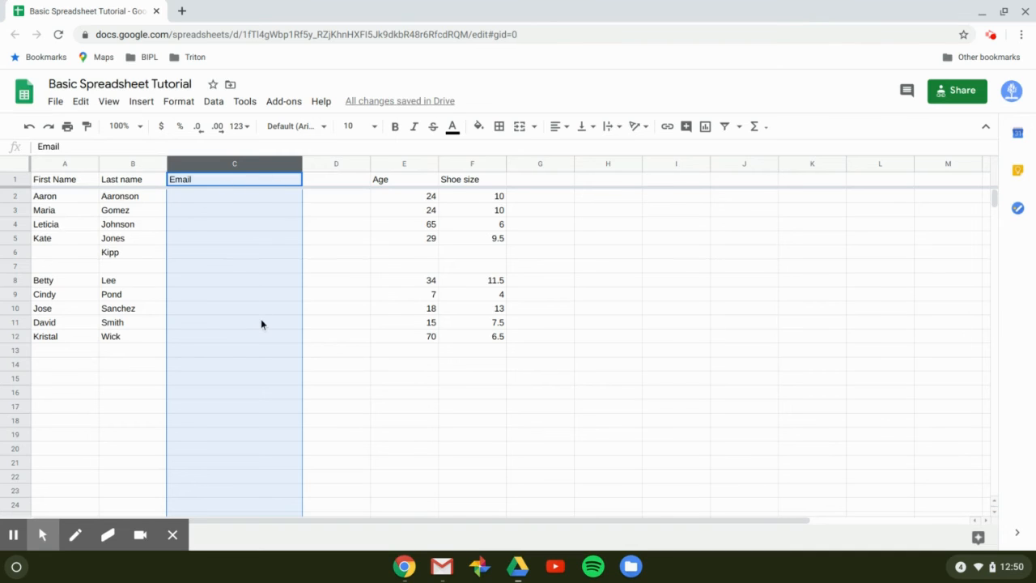
- Narrow the Email column to slightly less than the blank column beside it, and fit the Age column's width to its contents
{"action": "scroll", "coordinate": [259, 316], "scroll_direction": "down", "scroll_amount": 1}
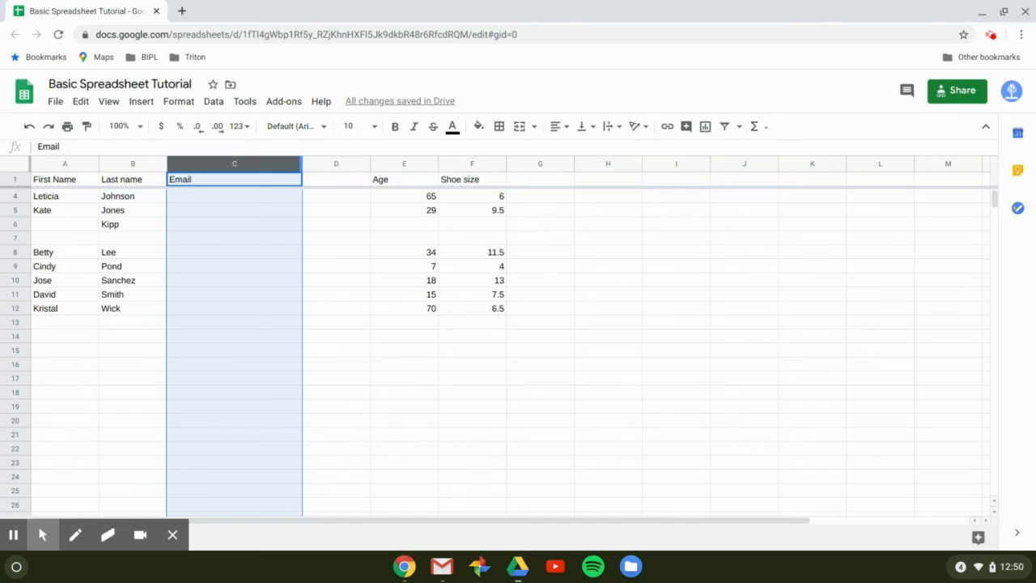
{"action": "left_click_drag", "start_coordinate": [301, 164], "coordinate": [222, 166]}
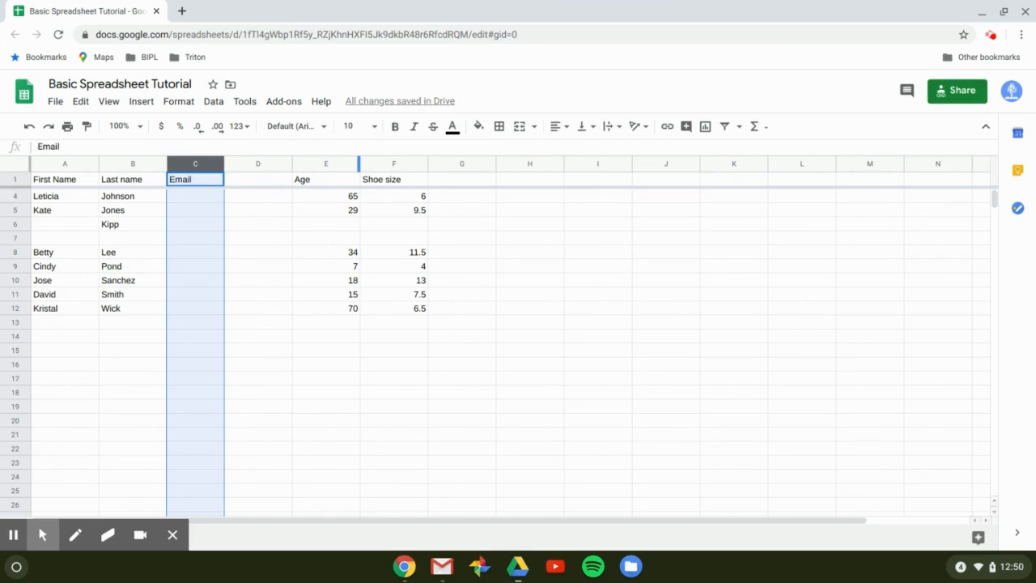
{"action": "double_click", "coordinate": [358, 163]}
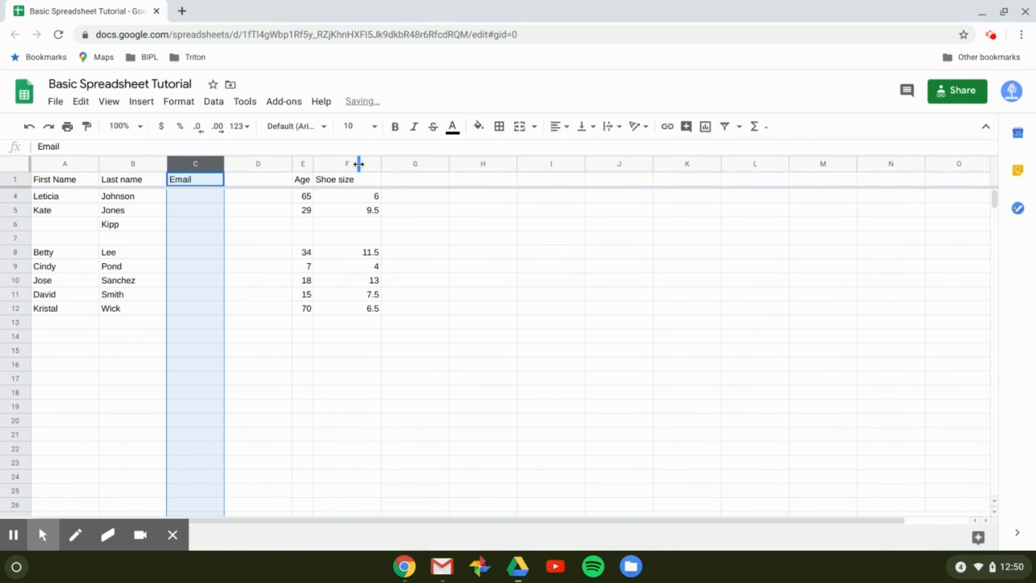